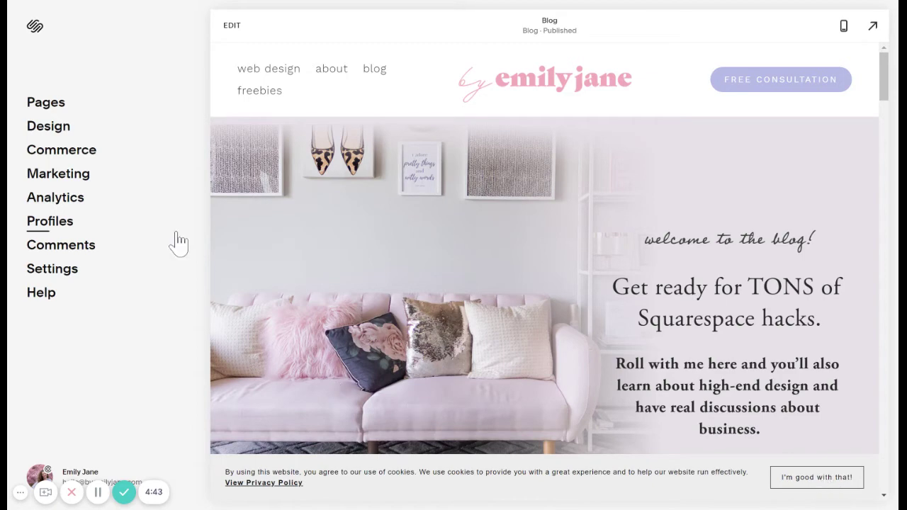
# Go to Settings and open the Cookies & Visitor Data page, showing the enabled cookie banner.
pyautogui.click(42, 271)
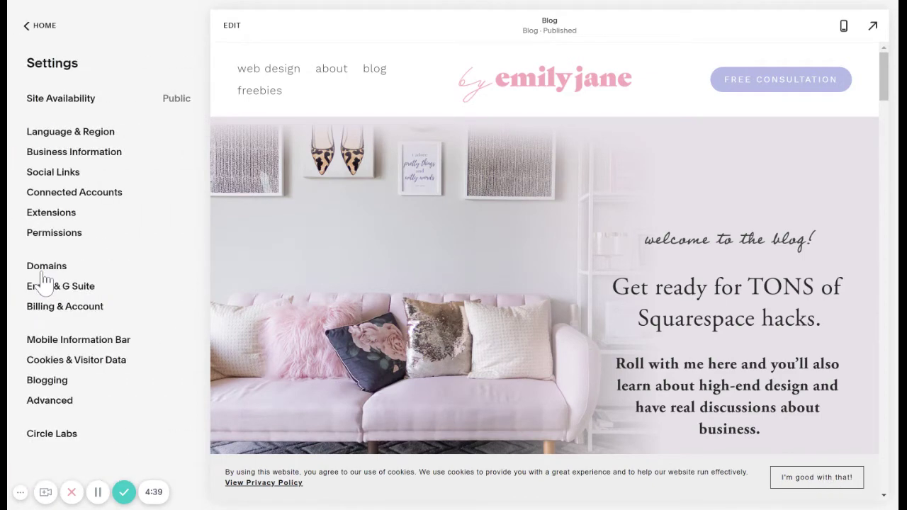
pyautogui.click(42, 363)
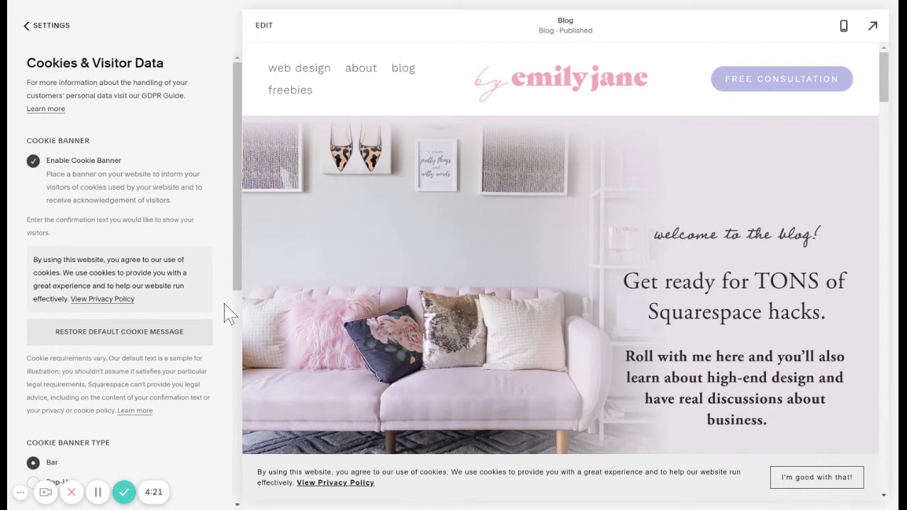
pyautogui.scroll(-6, 228, 314)
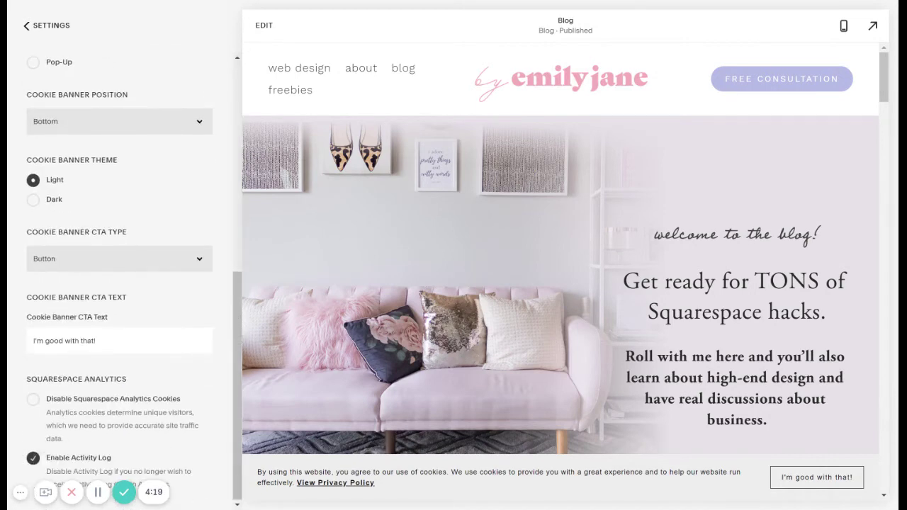
pyautogui.click(33, 202)
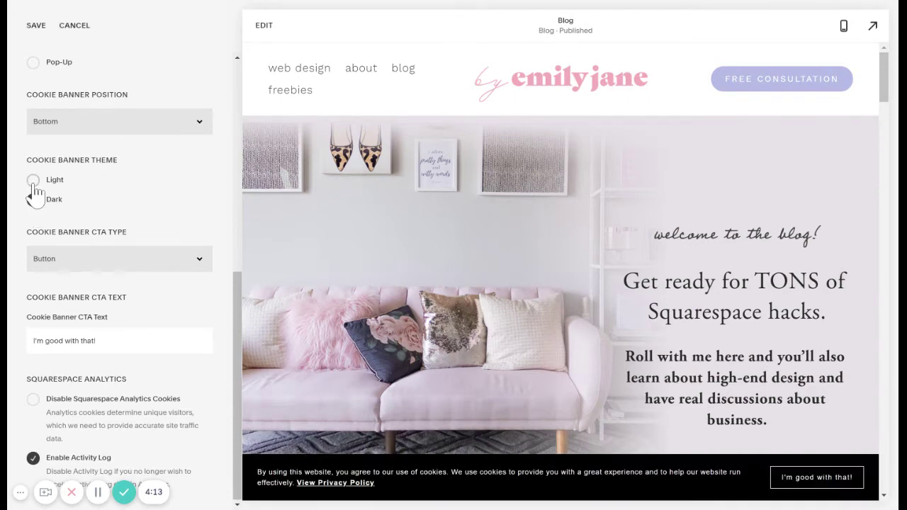
pyautogui.click(33, 182)
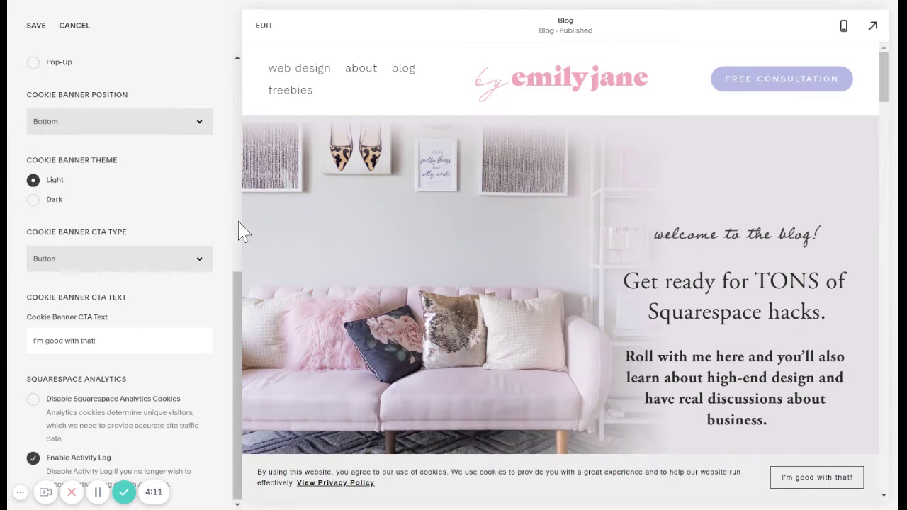
pyautogui.scroll(6, 226, 222)
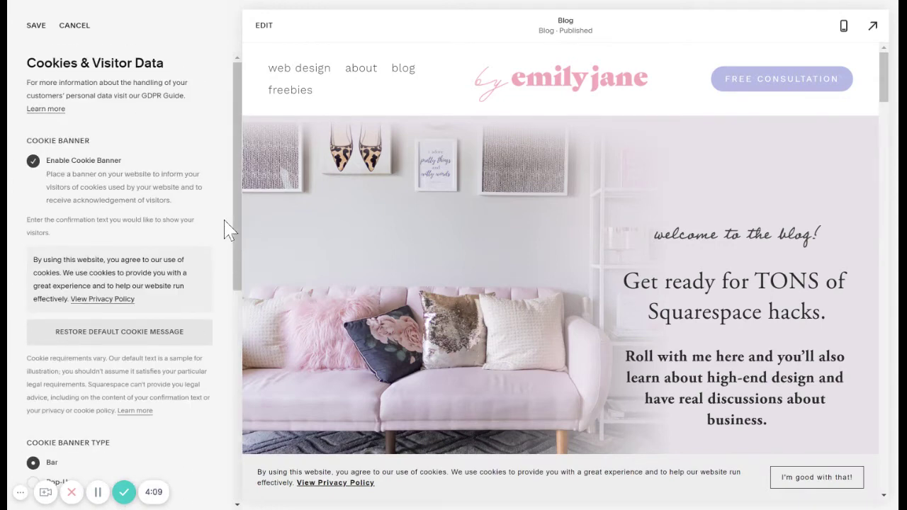
pyautogui.scroll(-1, 228, 227)
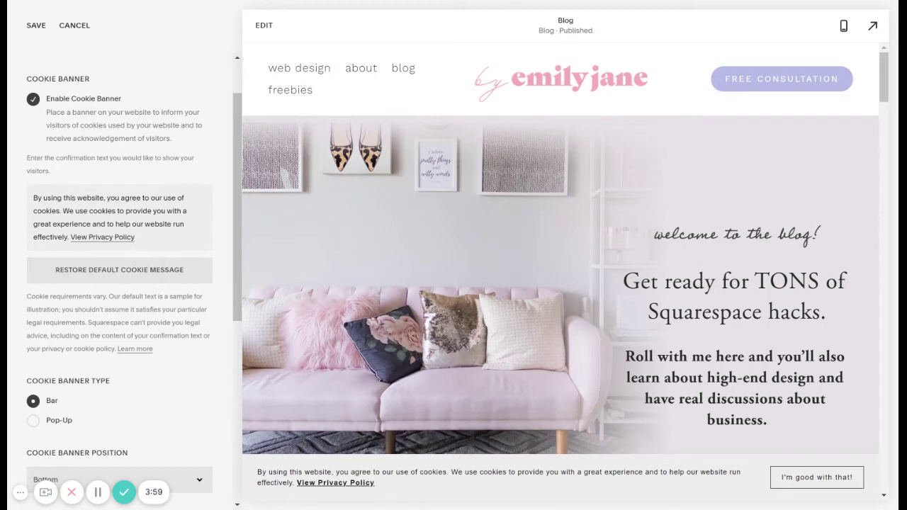
pyautogui.moveTo(137, 238); pyautogui.dragTo(23, 200)
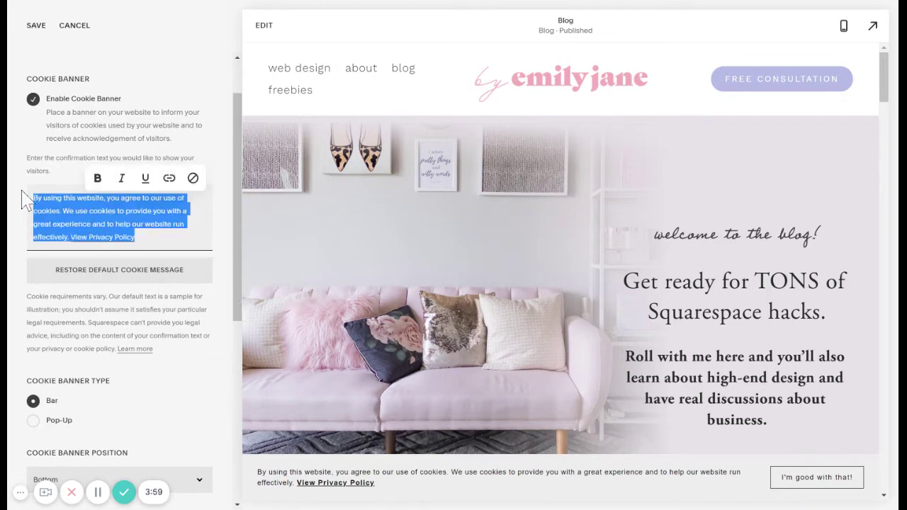
pyautogui.click(226, 248)
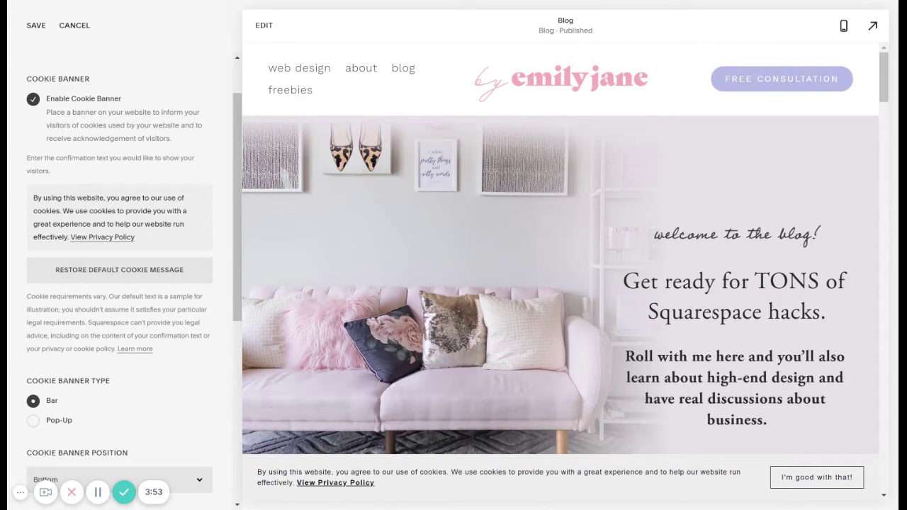
pyautogui.doubleClick(102, 211)
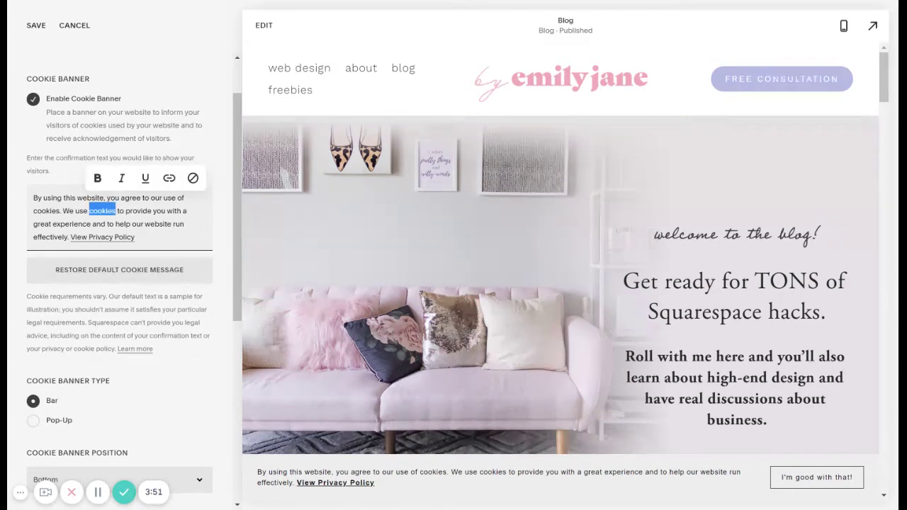
pyautogui.click(97, 178)
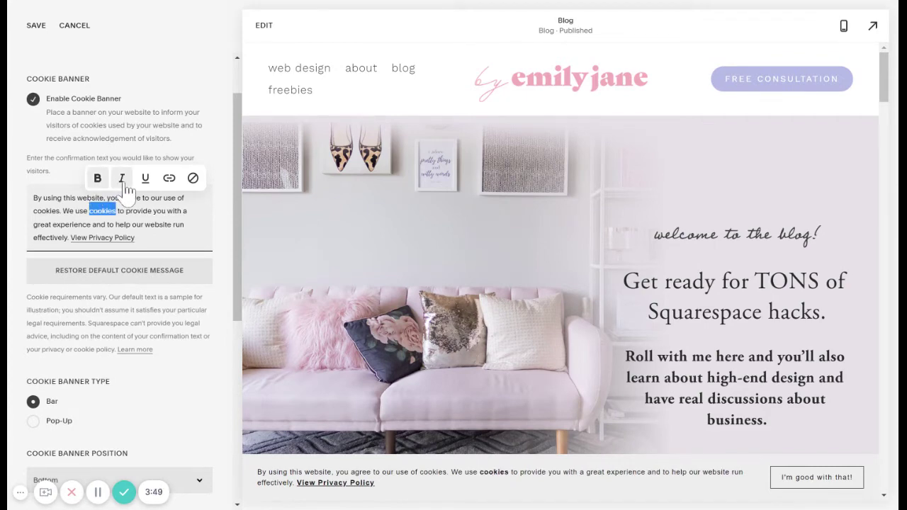
pyautogui.click(122, 180)
pyautogui.click(145, 179)
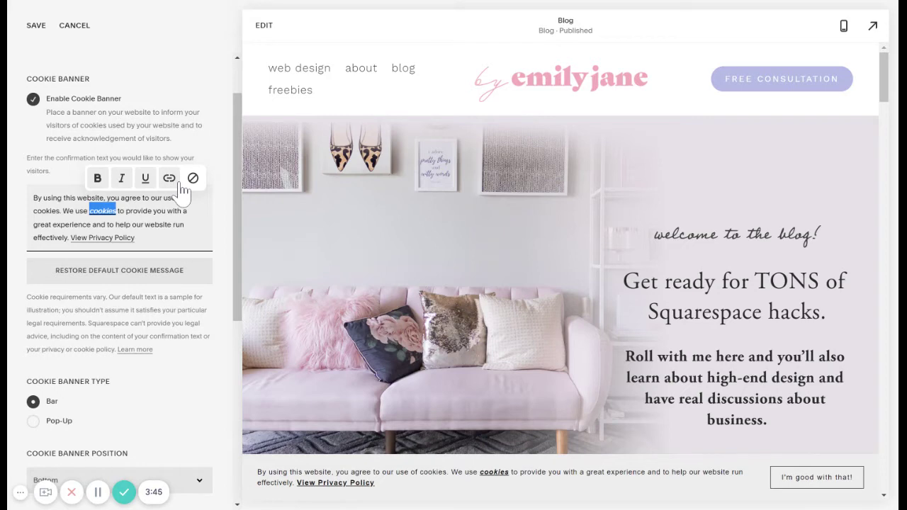
pyautogui.click(145, 183)
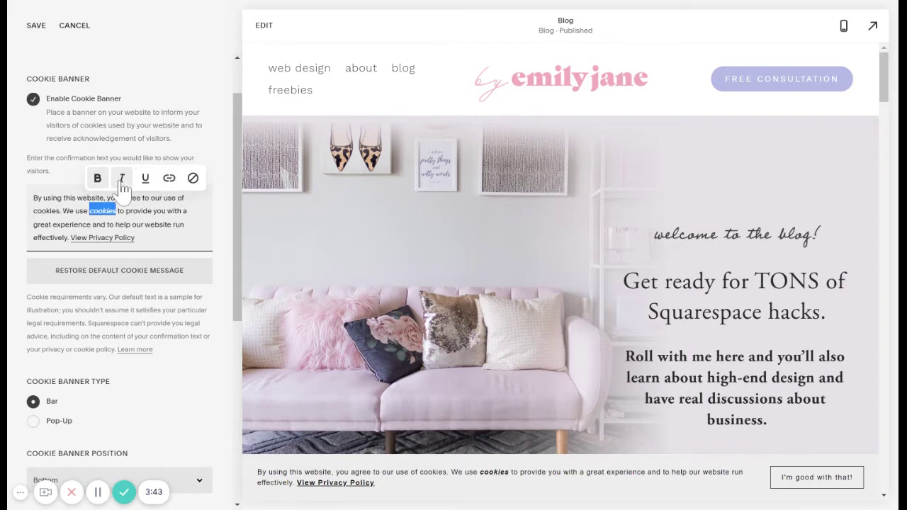
pyautogui.click(122, 181)
pyautogui.click(99, 179)
pyautogui.click(135, 237)
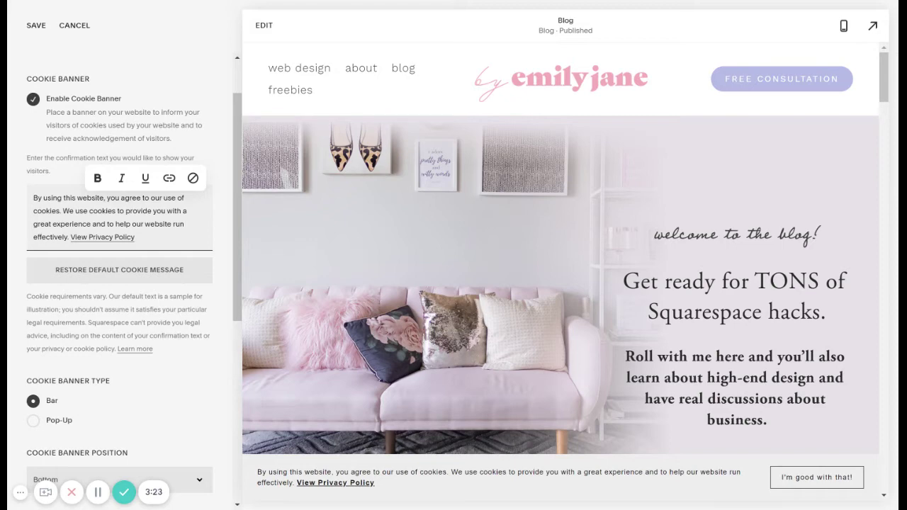
pyautogui.press('Down')
pyautogui.hotkey('ctrl', 'shift', 'Left')
pyautogui.hotkey('ctrl', 'shift', 'Left')
pyautogui.hotkey('ctrl', 'shift', 'Left')
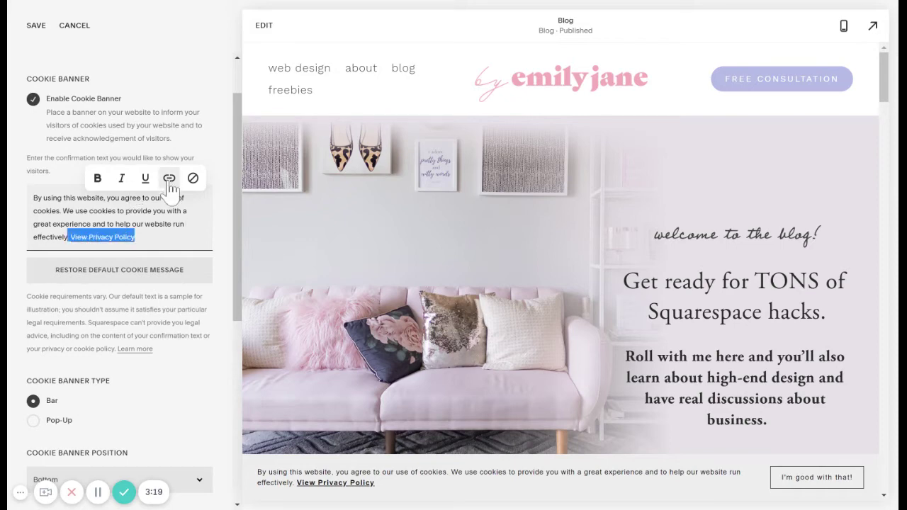
pyautogui.click(222, 263)
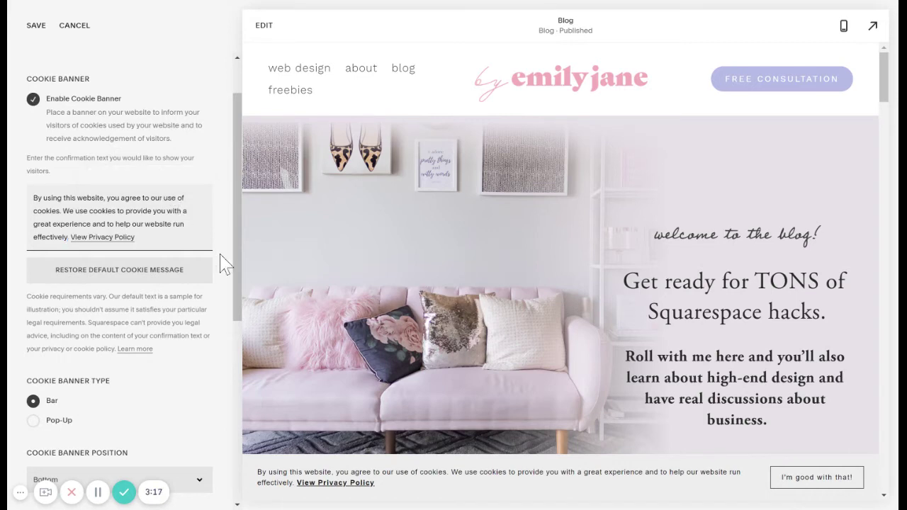
pyautogui.scroll(-4, 222, 264)
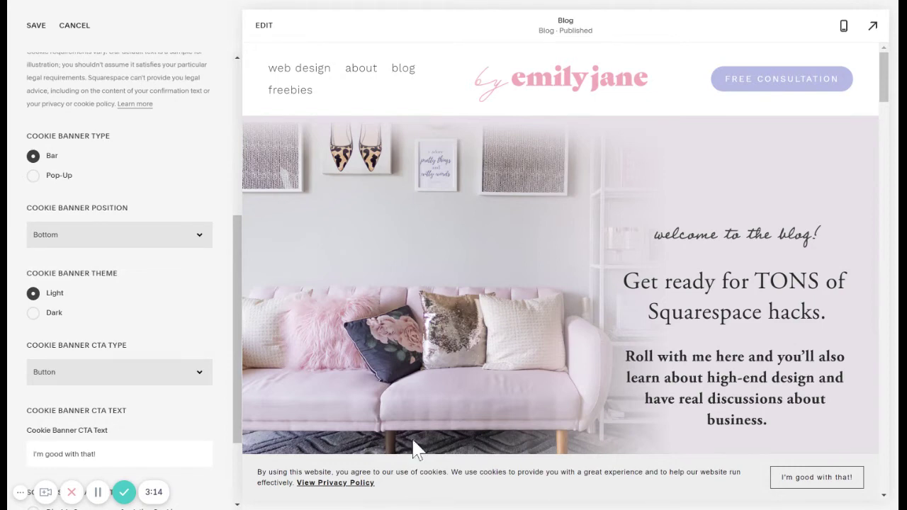
pyautogui.click(81, 238)
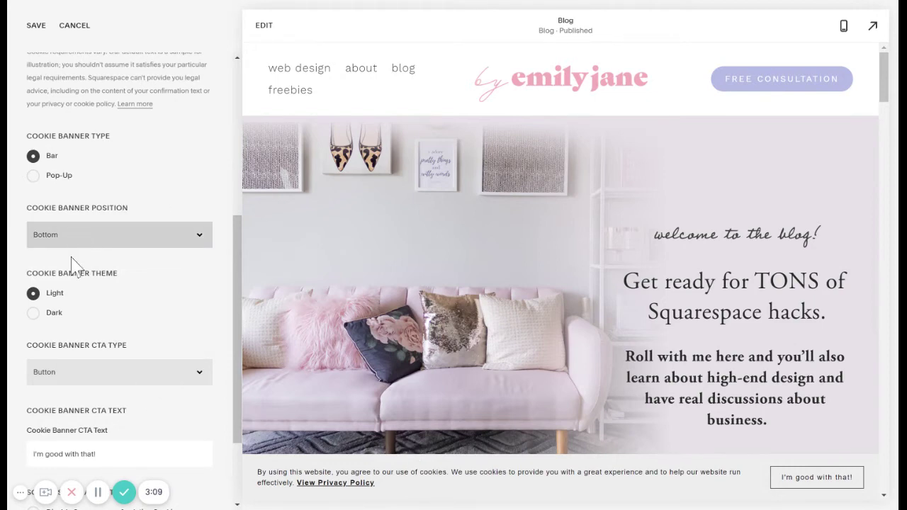
pyautogui.click(67, 265)
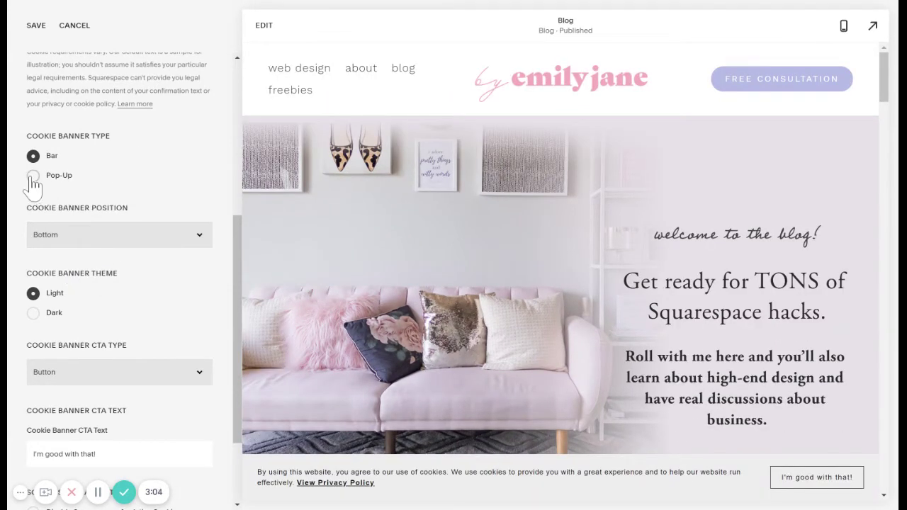
pyautogui.click(33, 176)
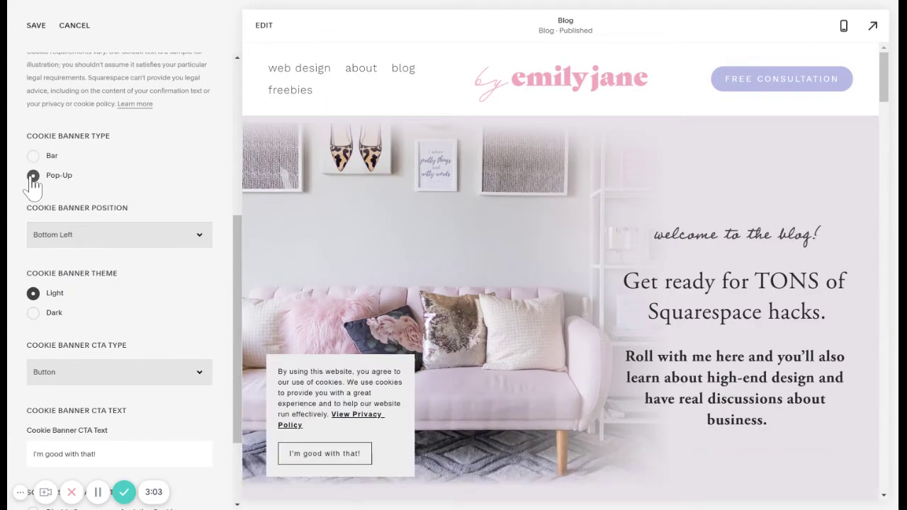
pyautogui.click(99, 259)
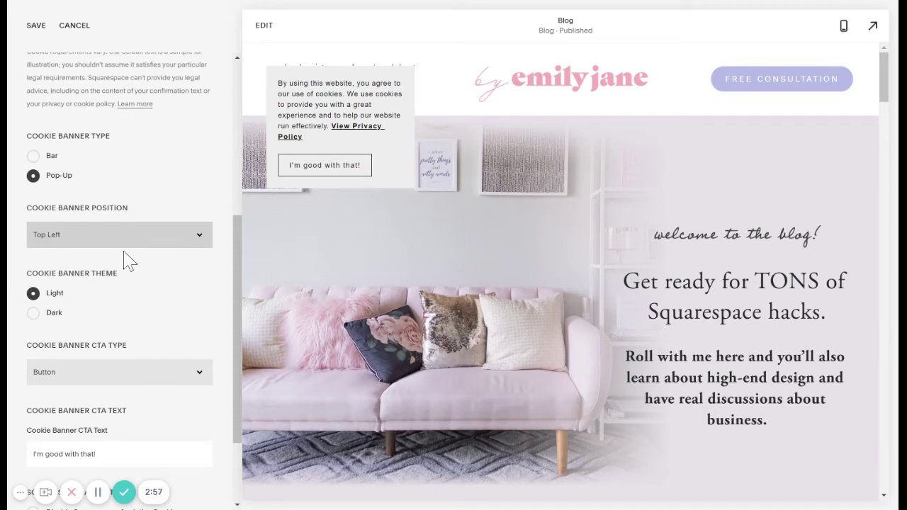
pyautogui.press('Down')
pyautogui.click(33, 155)
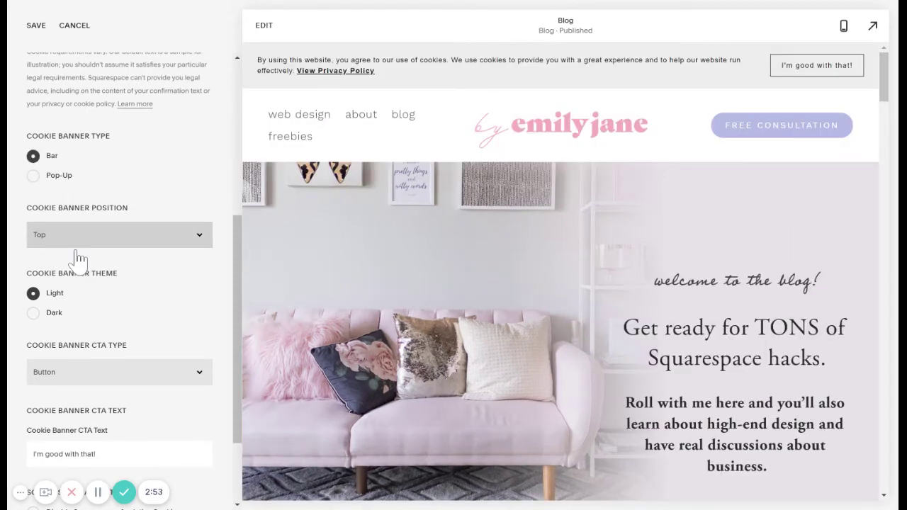
pyautogui.press('Down')
pyautogui.scroll(-2, 227, 330)
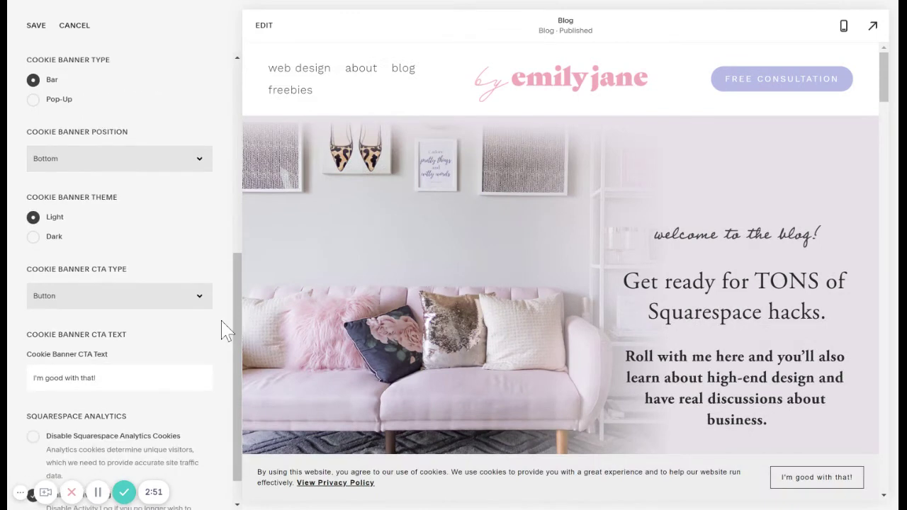
pyautogui.scroll(-1, 234, 326)
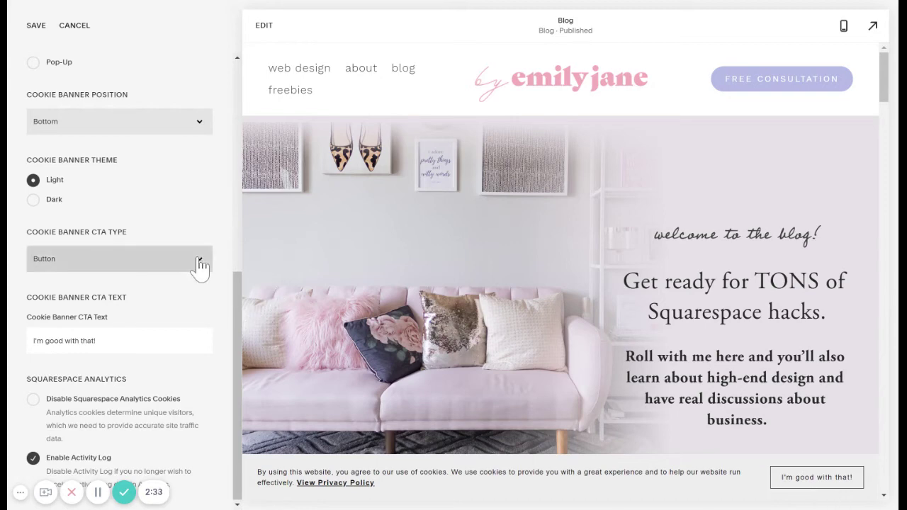
pyautogui.click(146, 287)
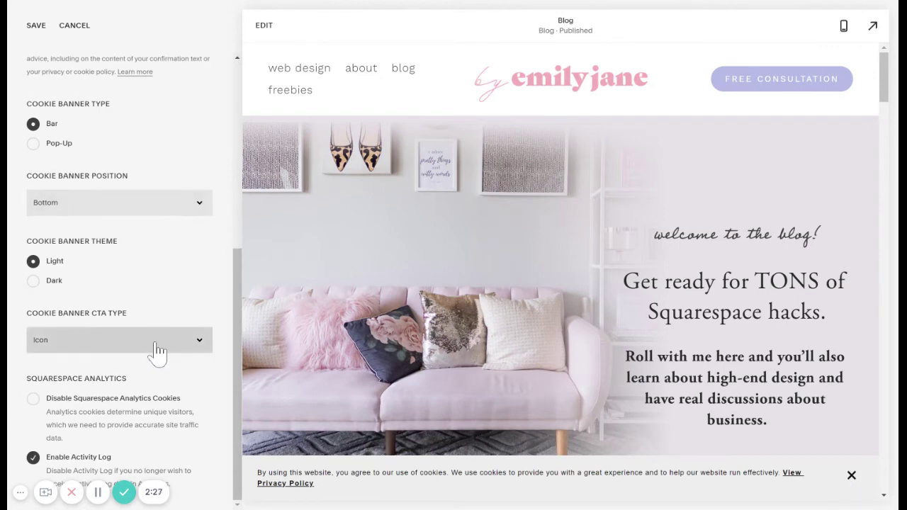
pyautogui.click(110, 365)
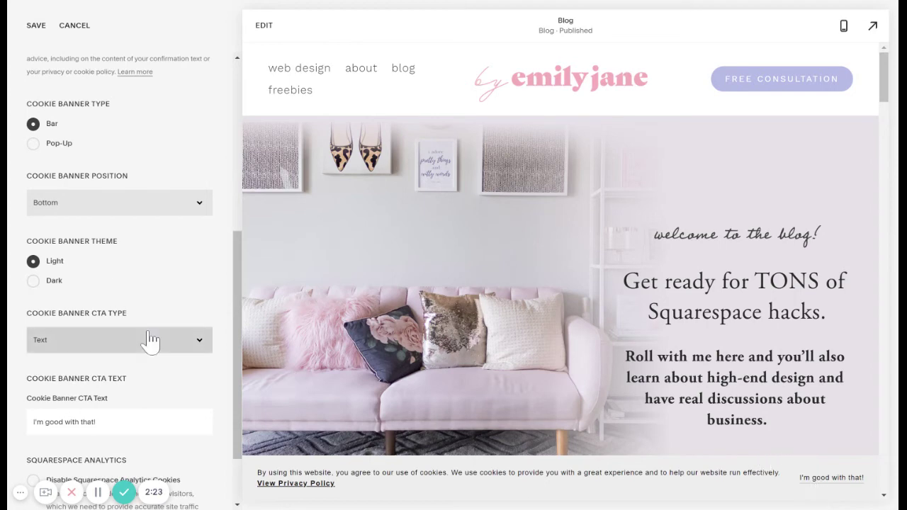
pyautogui.click(99, 365)
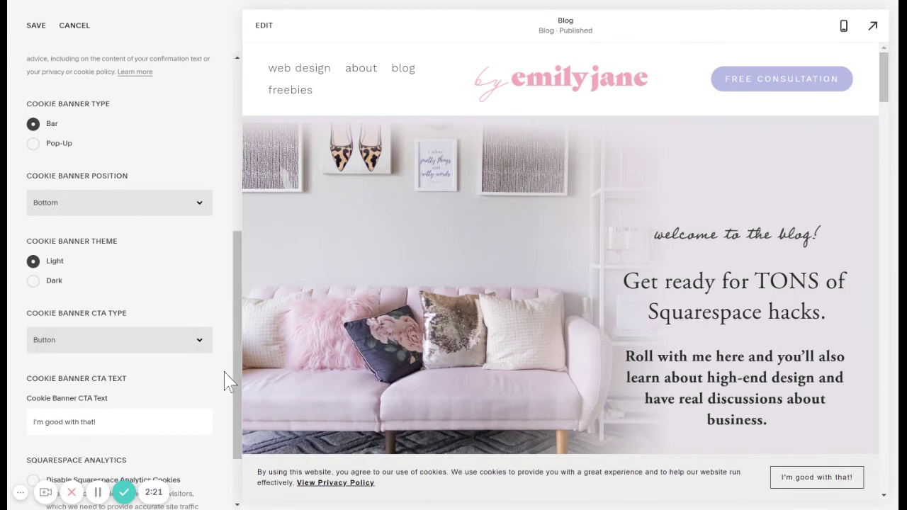
pyautogui.scroll(-1, 224, 382)
pyautogui.moveTo(99, 341); pyautogui.dragTo(14, 351)
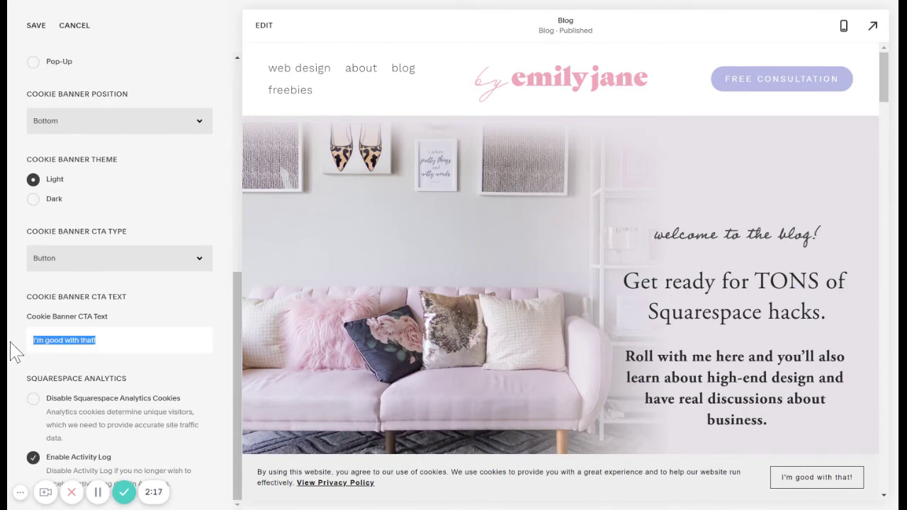
pyautogui.click(231, 373)
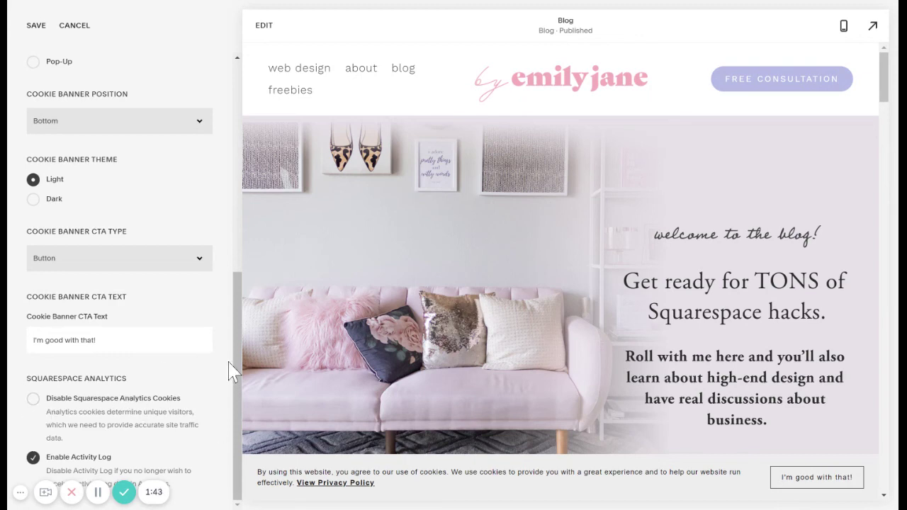
pyautogui.scroll(6, 229, 371)
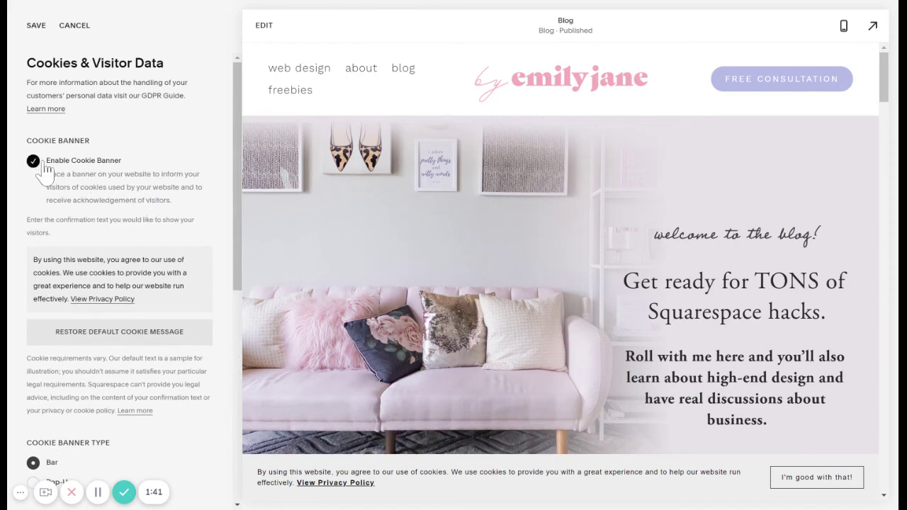